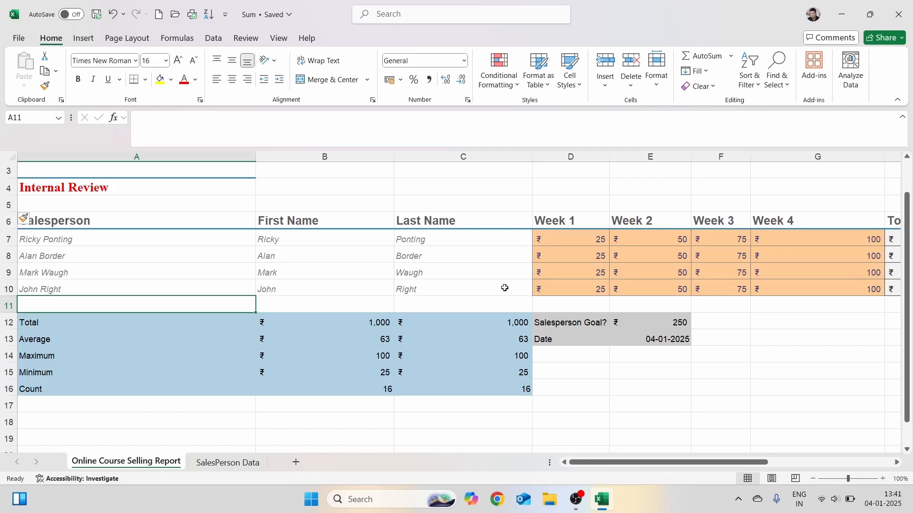
- Examine how the title and header rows 1 to 6 behave while viewing the lower rows of the Online Course Selling Report sheet
{"action": "scroll", "coordinate": [504, 288], "scroll_direction": "up", "scroll_amount": 1}
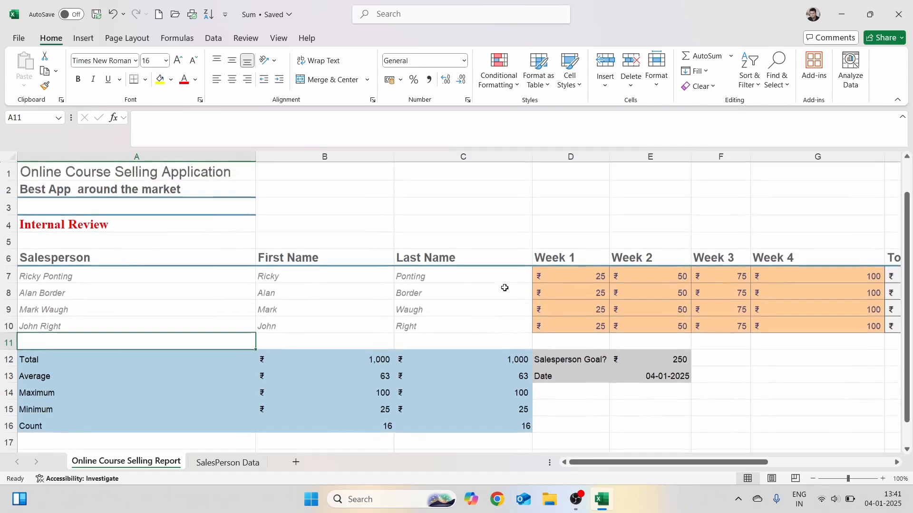
{"action": "scroll", "coordinate": [505, 288], "scroll_direction": "down", "scroll_amount": 2}
{"action": "scroll", "coordinate": [505, 288], "scroll_direction": "down", "scroll_amount": 1}
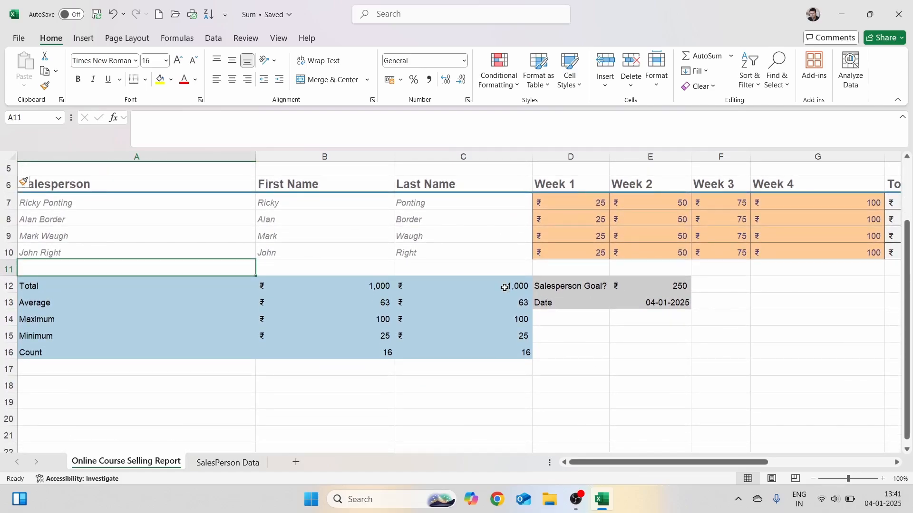
{"action": "scroll", "coordinate": [504, 288], "scroll_direction": "up", "scroll_amount": 2}
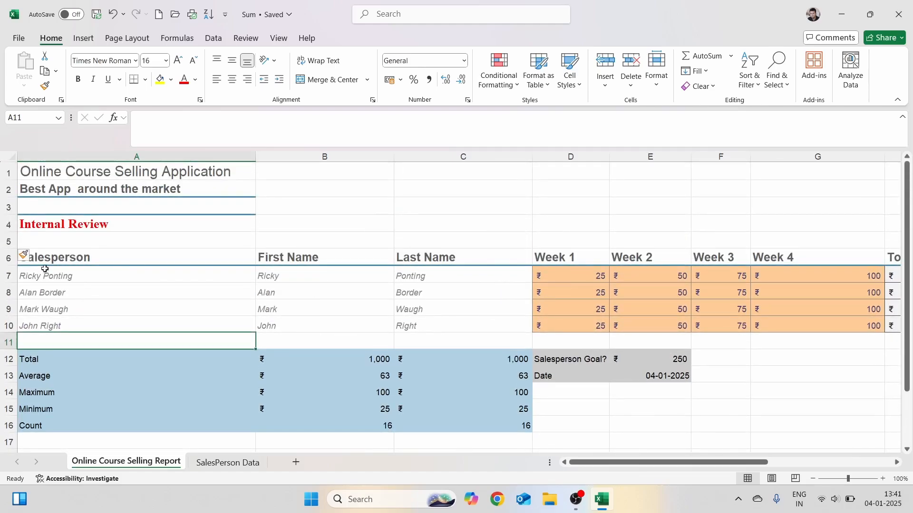
{"action": "left_click", "coordinate": [90, 254]}
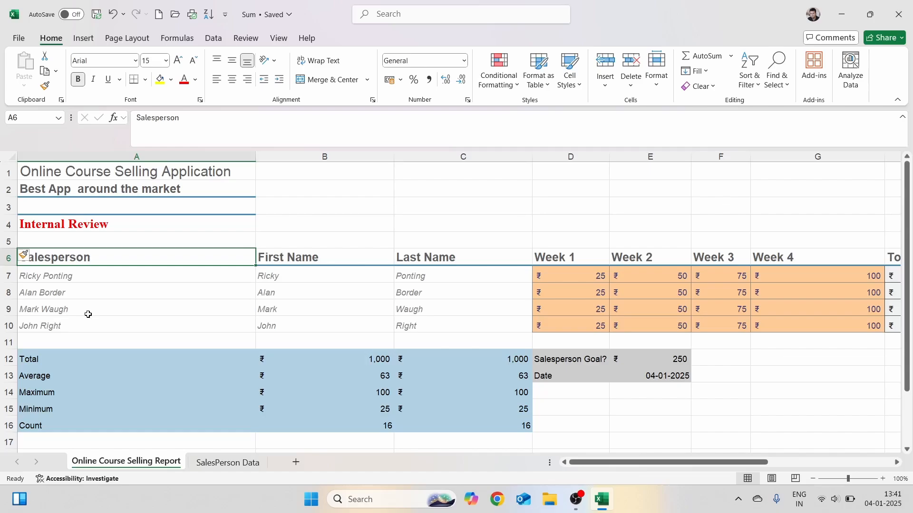
{"action": "scroll", "coordinate": [88, 315], "scroll_direction": "down", "scroll_amount": 2}
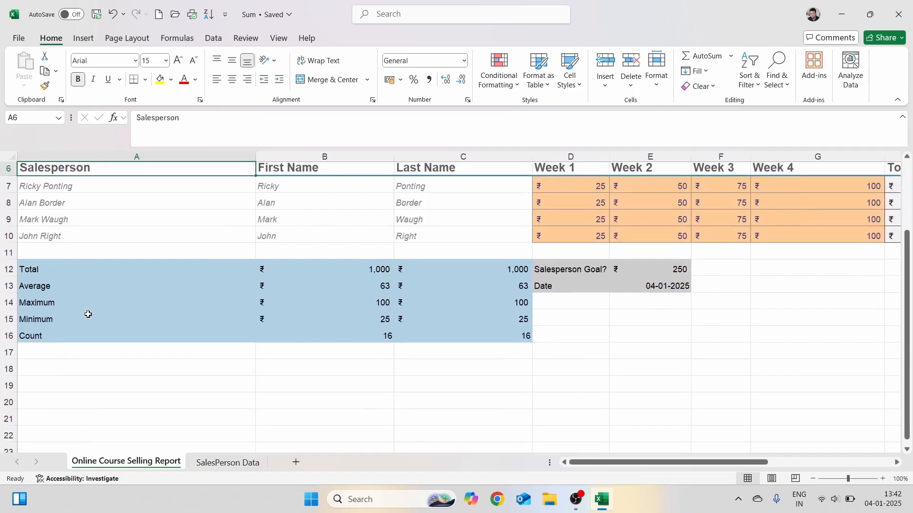
{"action": "scroll", "coordinate": [88, 314], "scroll_direction": "down", "scroll_amount": 1}
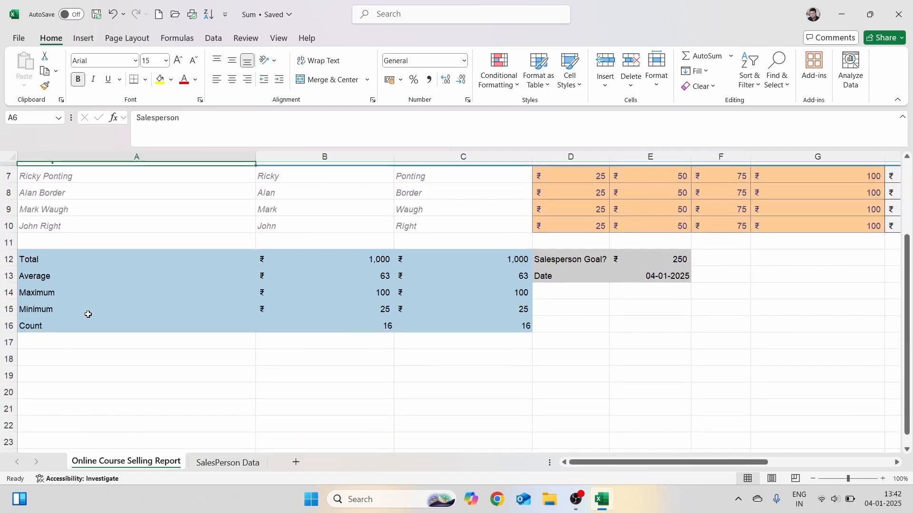
{"action": "scroll", "coordinate": [88, 315], "scroll_direction": "up", "scroll_amount": 2}
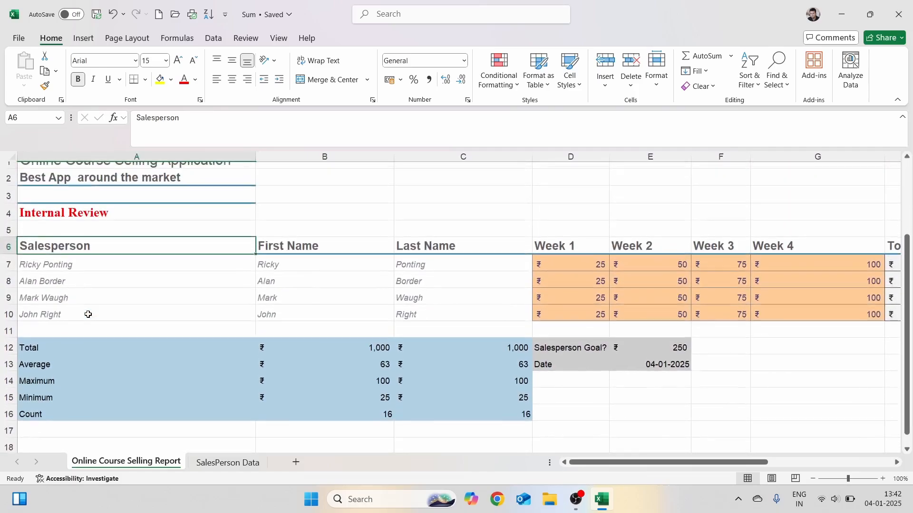
{"action": "scroll", "coordinate": [88, 314], "scroll_direction": "down", "scroll_amount": 2}
{"action": "scroll", "coordinate": [88, 315], "scroll_direction": "down", "scroll_amount": 1}
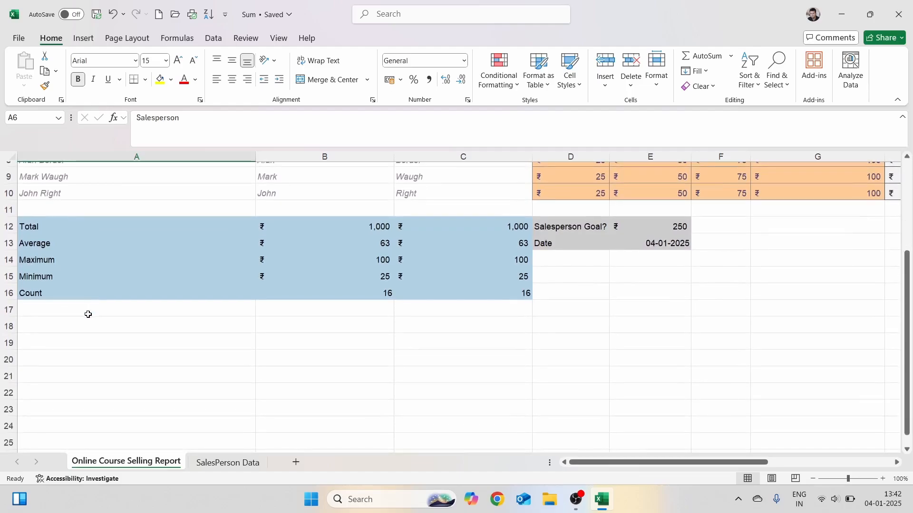
{"action": "scroll", "coordinate": [88, 315], "scroll_direction": "up", "scroll_amount": 2}
{"action": "scroll", "coordinate": [88, 315], "scroll_direction": "up", "scroll_amount": 1}
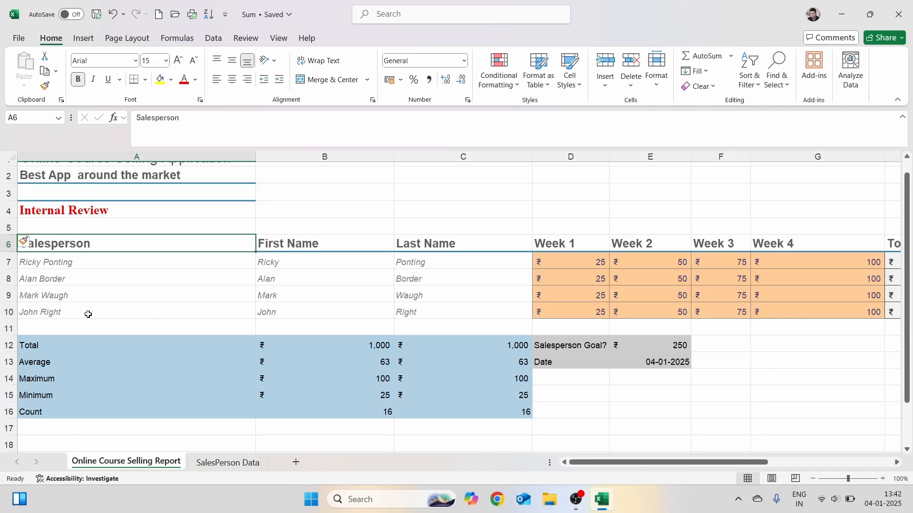
{"action": "scroll", "coordinate": [88, 315], "scroll_direction": "down", "scroll_amount": 1}
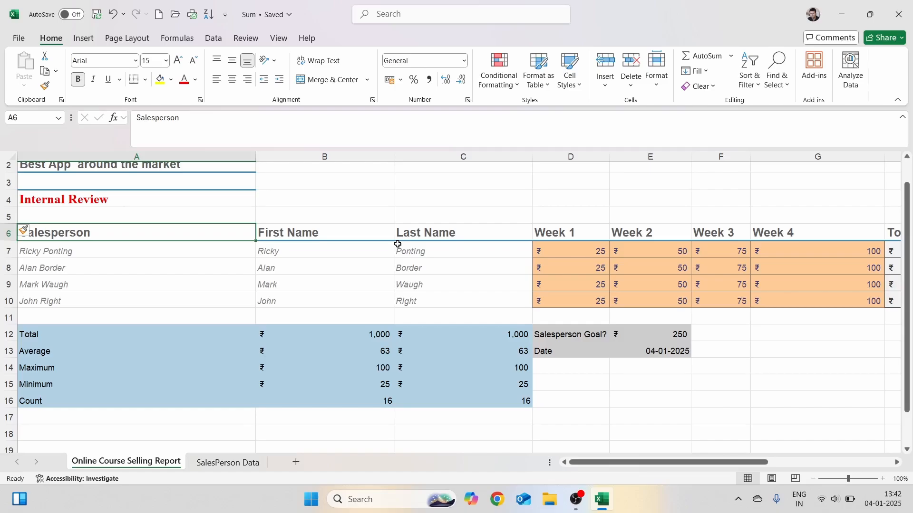
{"action": "scroll", "coordinate": [495, 261], "scroll_direction": "up", "scroll_amount": 1}
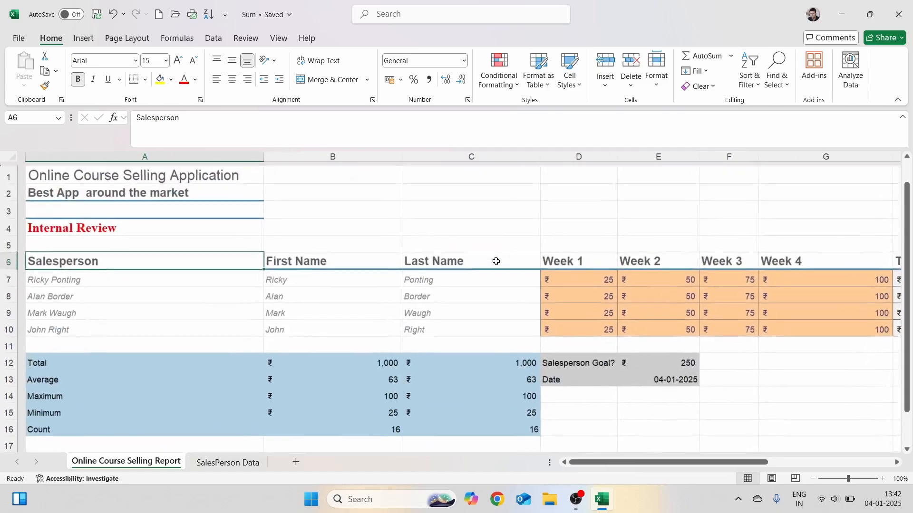
{"action": "left_click", "coordinate": [415, 185]}
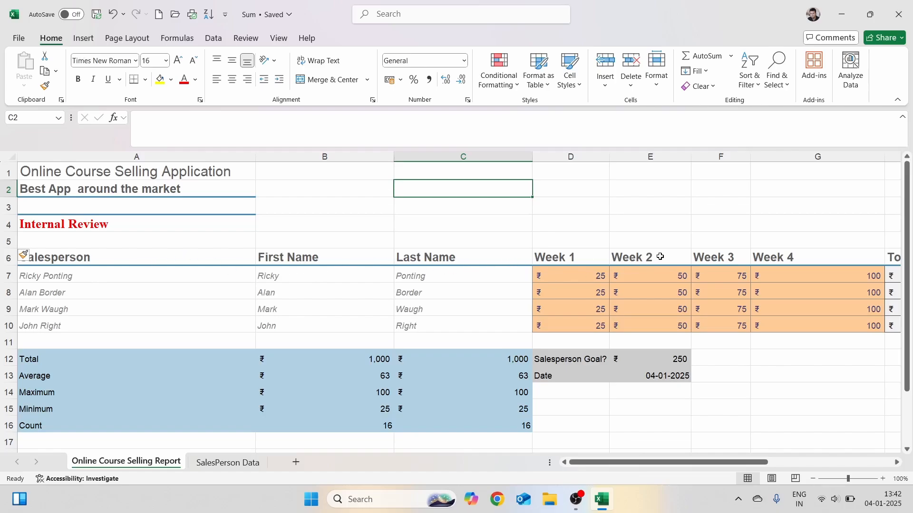
{"action": "scroll", "coordinate": [375, 383], "scroll_direction": "down", "scroll_amount": 2}
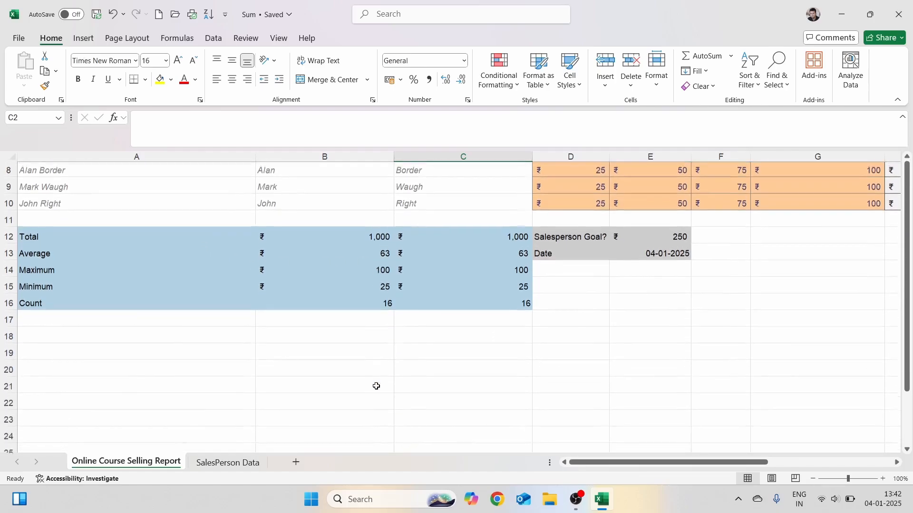
{"action": "scroll", "coordinate": [376, 386], "scroll_direction": "down", "scroll_amount": 1}
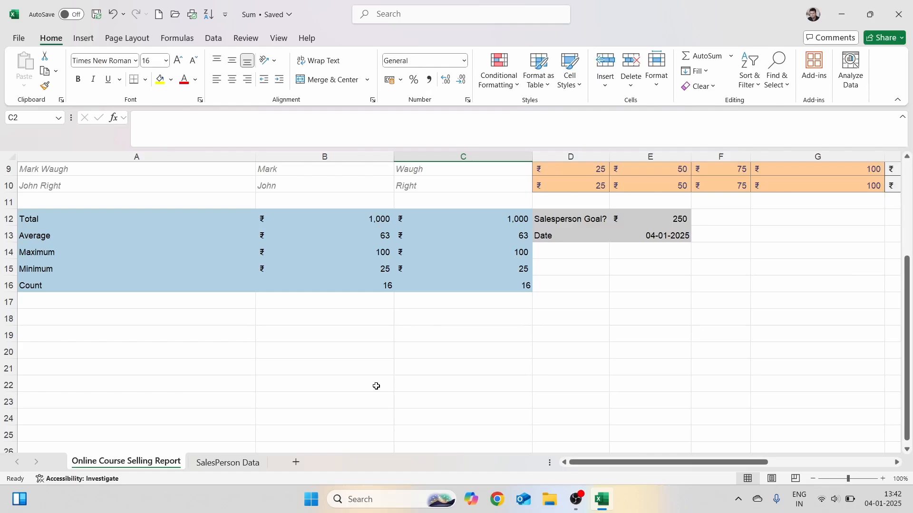
{"action": "scroll", "coordinate": [376, 386], "scroll_direction": "up", "scroll_amount": 2}
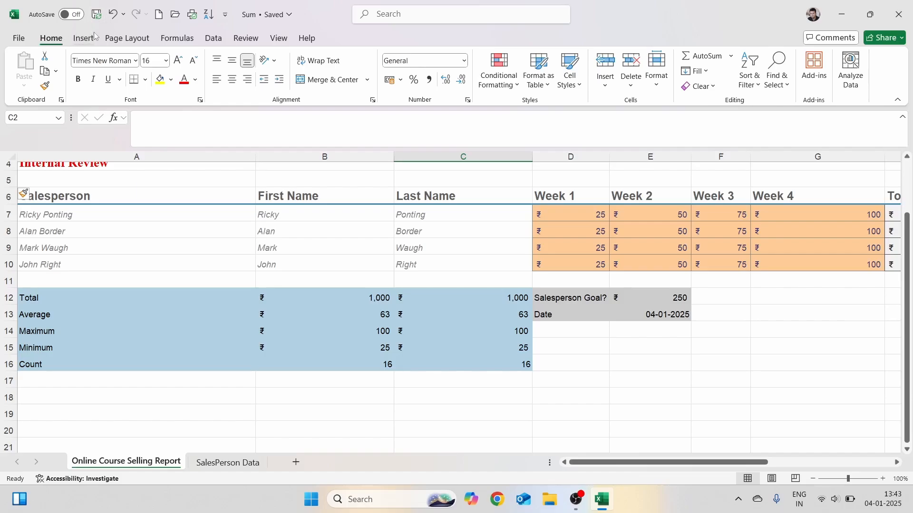
- Freeze the panes at row 7 so the title and header rows 1 to 6 stay fixed
{"action": "left_click", "coordinate": [279, 38]}
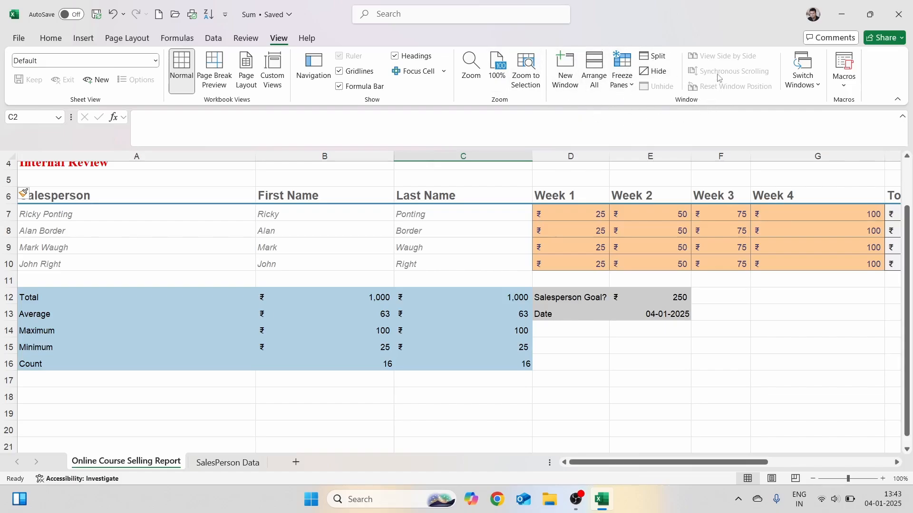
{"action": "left_click", "coordinate": [632, 85]}
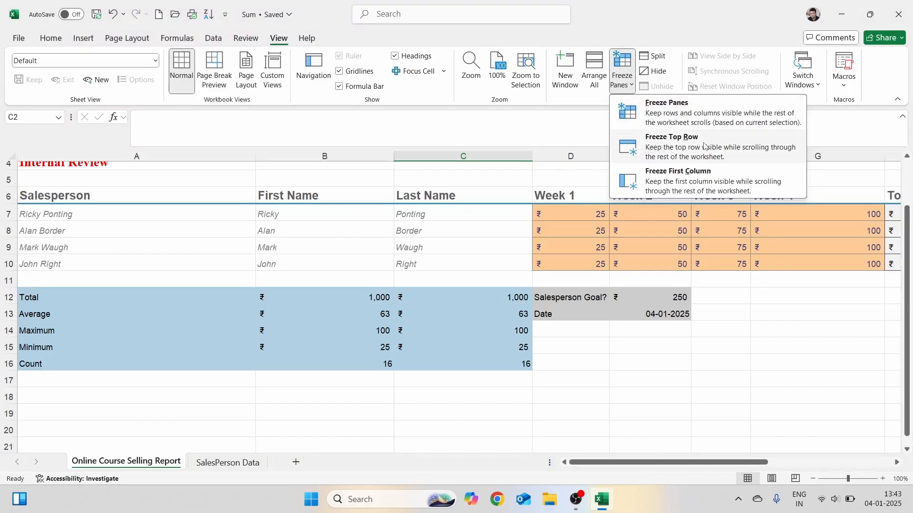
{"action": "left_click", "coordinate": [682, 32]}
{"action": "scroll", "coordinate": [516, 239], "scroll_direction": "left", "scroll_amount": 1}
{"action": "scroll", "coordinate": [517, 240], "scroll_direction": "up", "scroll_amount": 1}
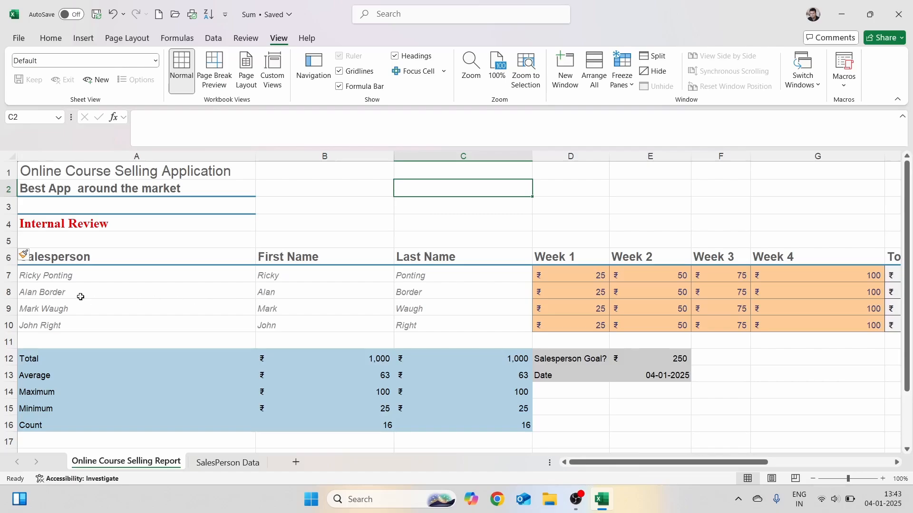
{"action": "left_click", "coordinate": [7, 274]}
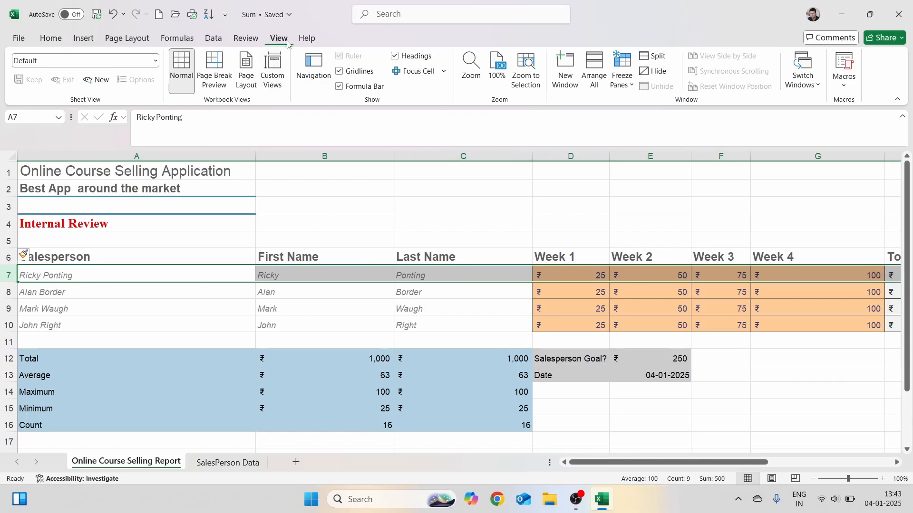
{"action": "left_click", "coordinate": [633, 81]}
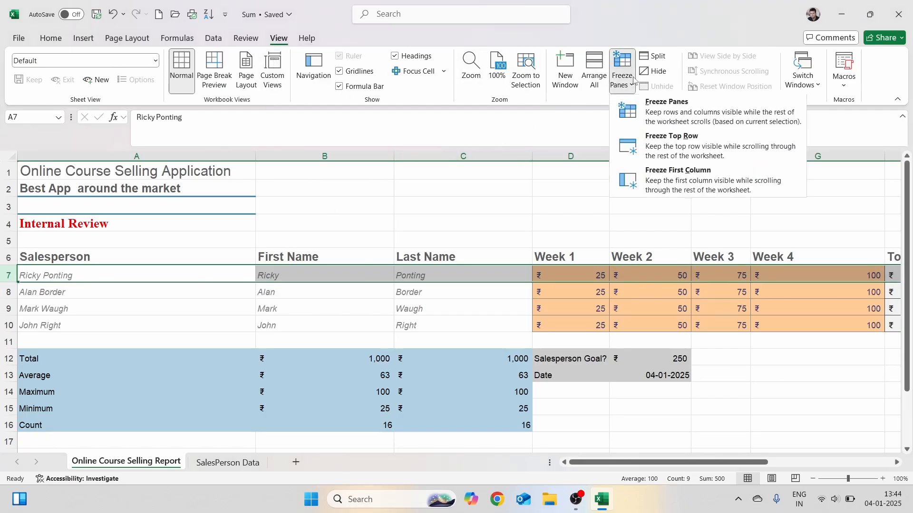
{"action": "left_click", "coordinate": [667, 117]}
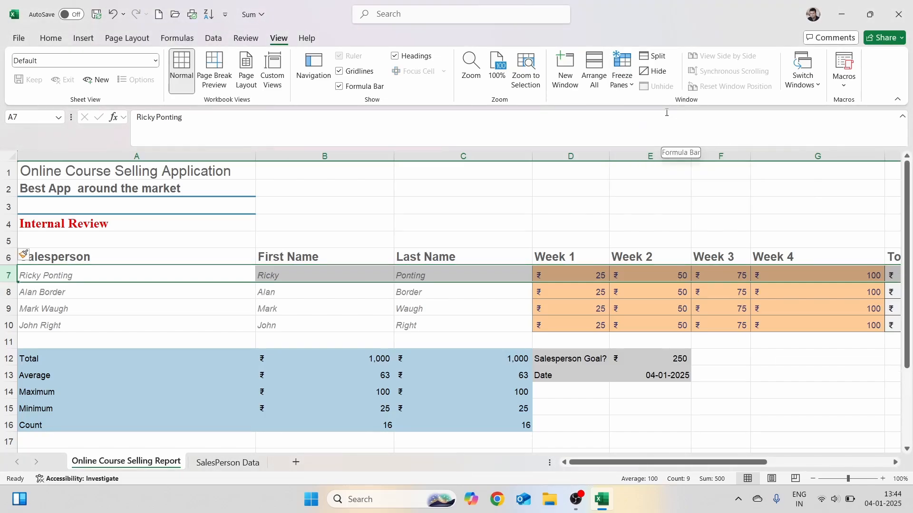
- Check that rows 1 to 6 stay in place while viewing the salesperson data and summary rows below
{"action": "left_click", "coordinate": [767, 329]}
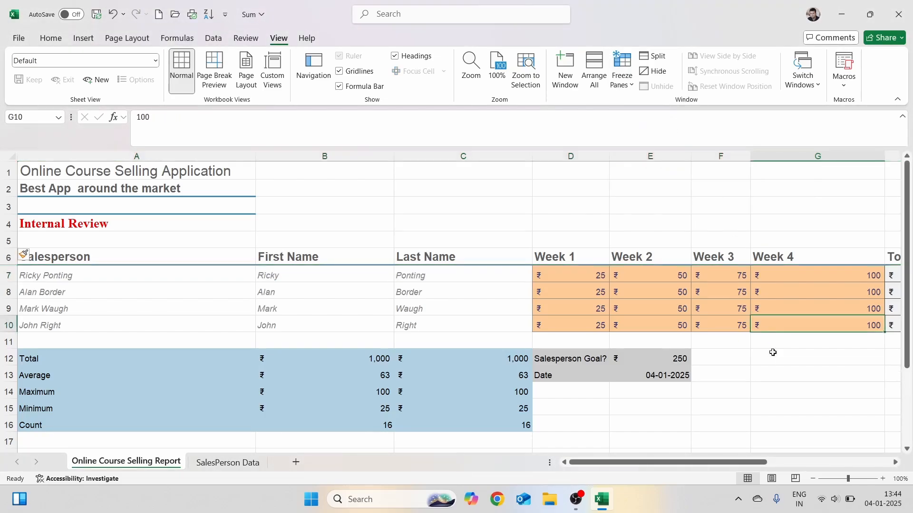
{"action": "scroll", "coordinate": [778, 391], "scroll_direction": "down", "scroll_amount": 1}
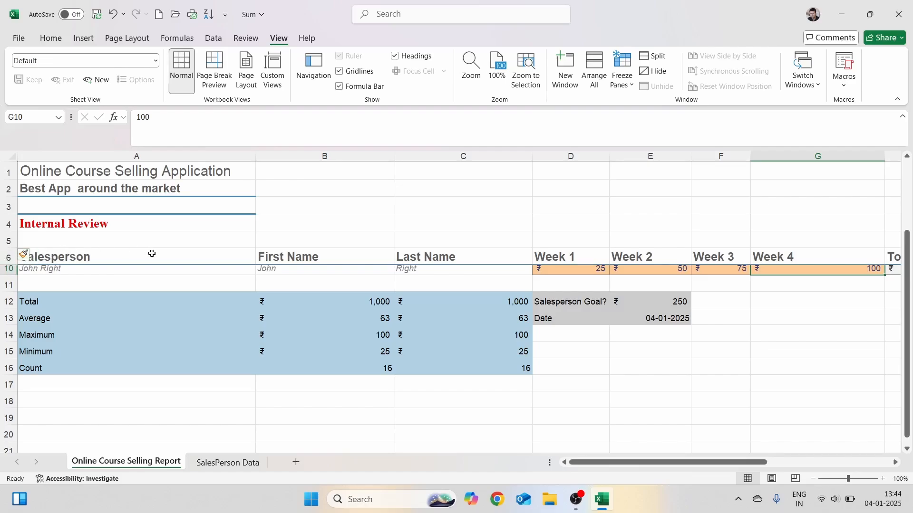
{"action": "scroll", "coordinate": [342, 345], "scroll_direction": "up", "scroll_amount": 3}
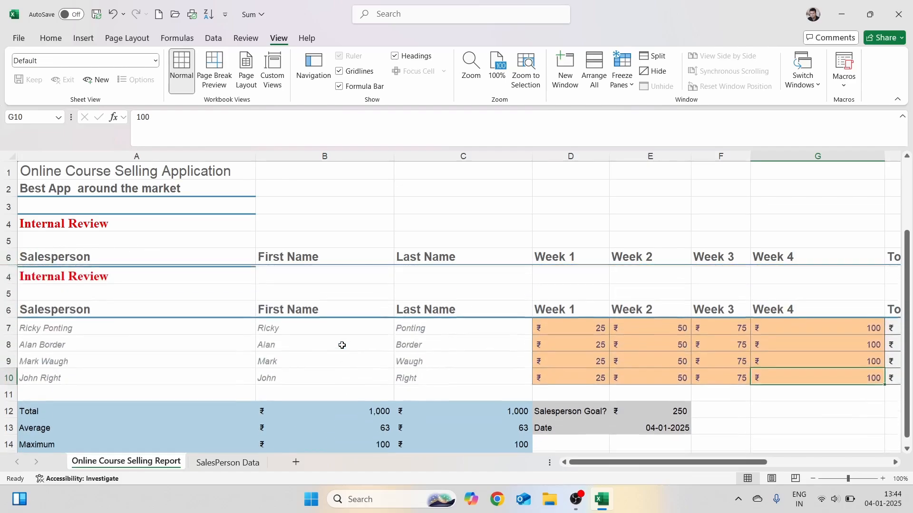
{"action": "scroll", "coordinate": [342, 345], "scroll_direction": "down", "scroll_amount": 2}
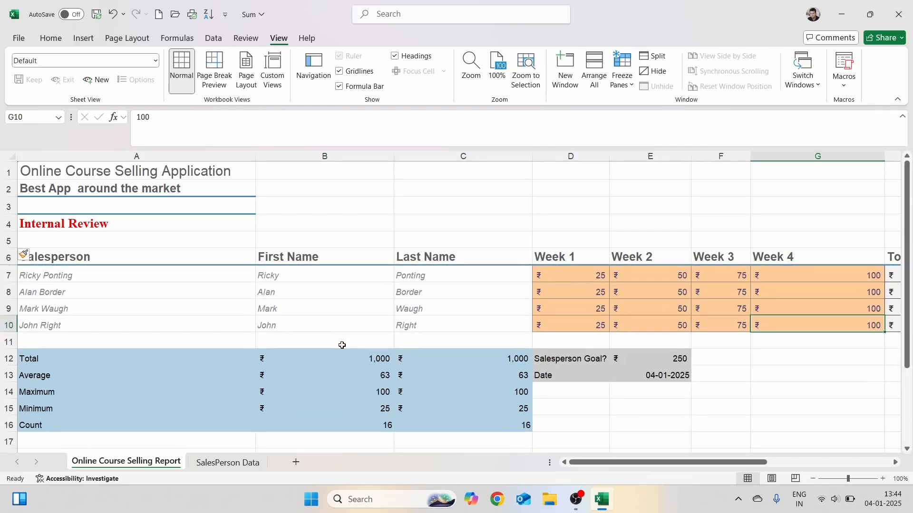
{"action": "scroll", "coordinate": [341, 345], "scroll_direction": "down", "scroll_amount": 2}
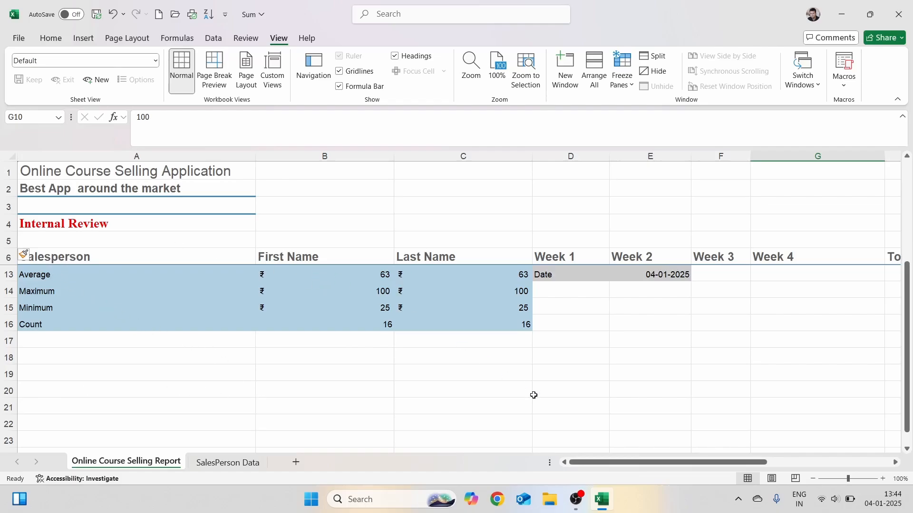
{"action": "scroll", "coordinate": [533, 395], "scroll_direction": "down", "scroll_amount": 4}
{"action": "scroll", "coordinate": [534, 395], "scroll_direction": "up", "scroll_amount": 6}
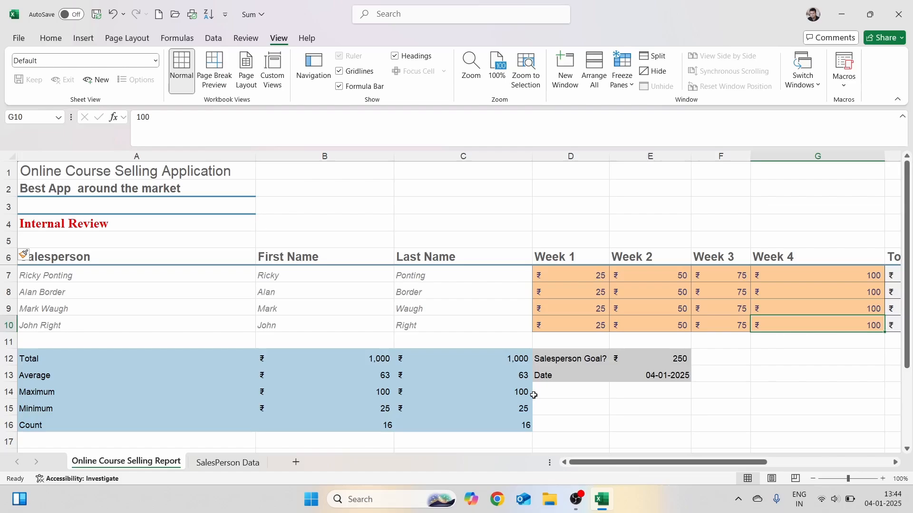
- Unfreeze the panes of the Online Course Selling Report sheet
{"action": "left_click", "coordinate": [4, 273]}
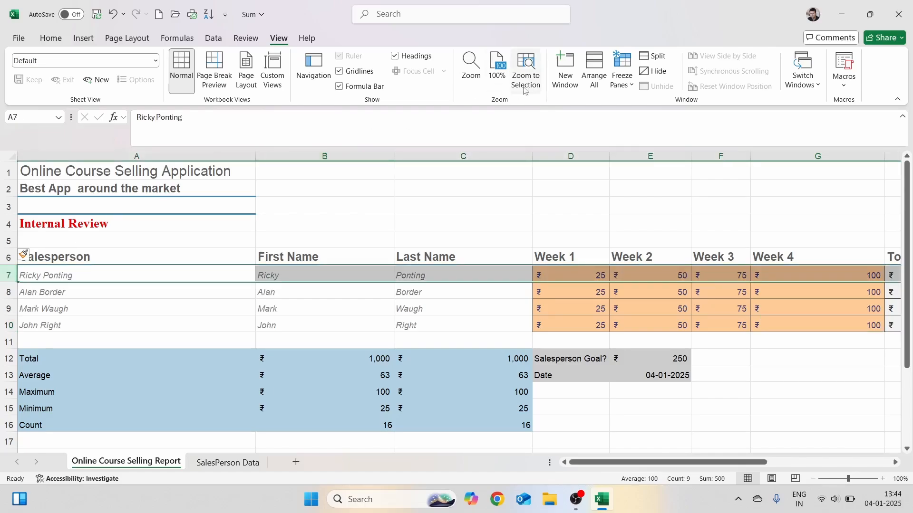
{"action": "left_click", "coordinate": [625, 84]}
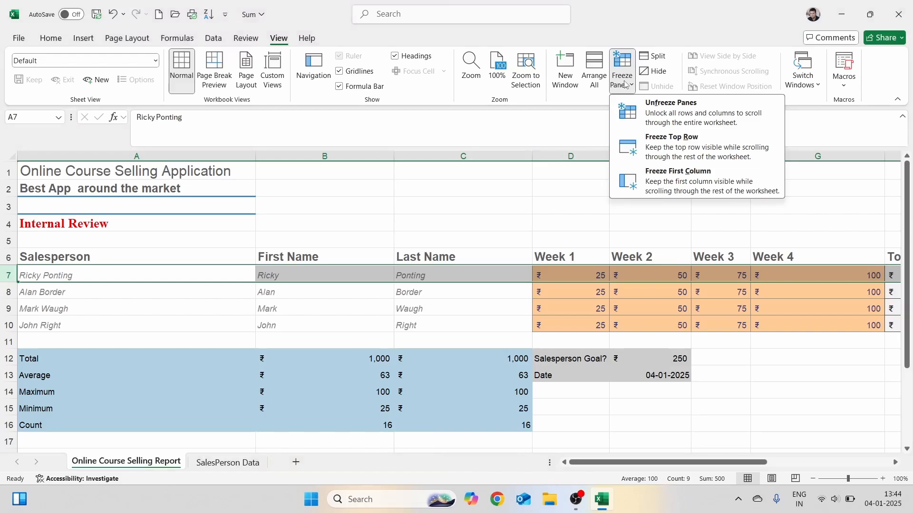
{"action": "left_click", "coordinate": [683, 112]}
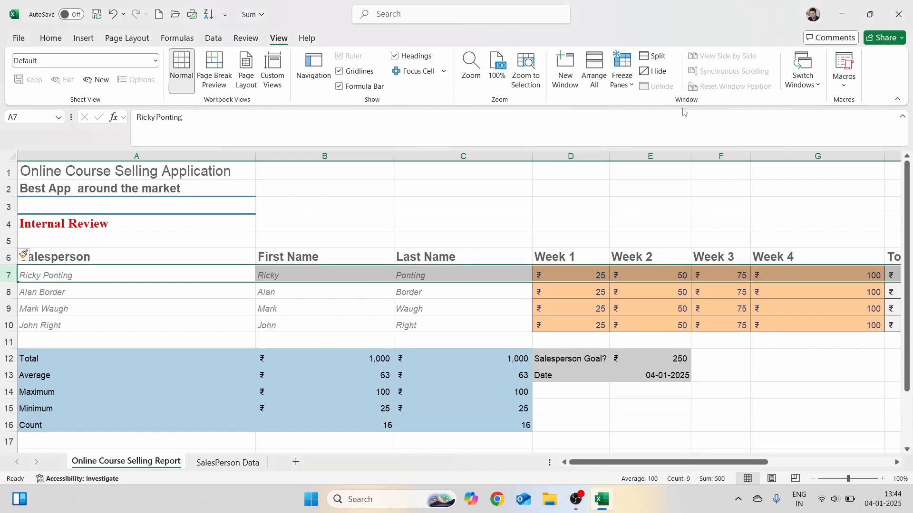
- Examine how the header rows and the Salesperson column move while viewing the lower rows and the columns through Target Achieved?
{"action": "left_click", "coordinate": [726, 202]}
{"action": "scroll", "coordinate": [732, 263], "scroll_direction": "down", "scroll_amount": 3}
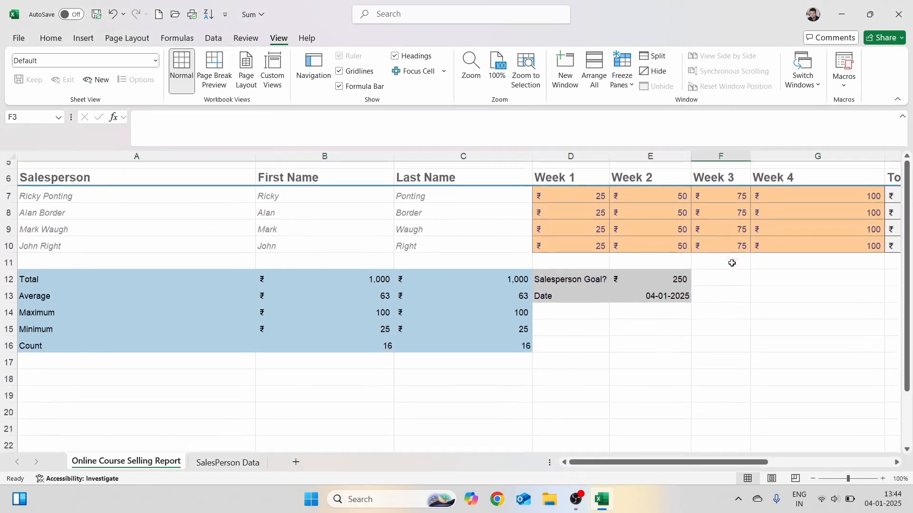
{"action": "scroll", "coordinate": [732, 263], "scroll_direction": "up", "scroll_amount": 3}
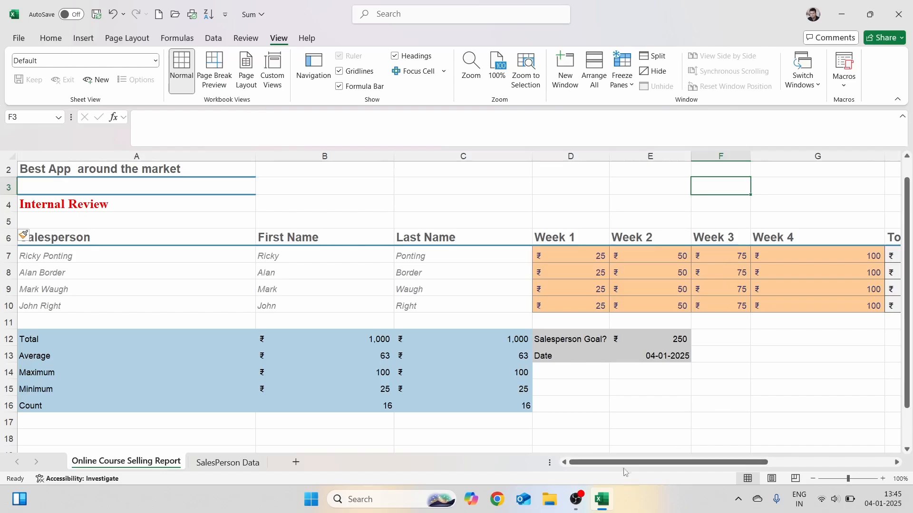
{"action": "mouse_move", "coordinate": [617, 465]}
{"action": "left_mouse_down"}
{"action": "mouse_move", "coordinate": [760, 460]}
{"action": "mouse_move", "coordinate": [610, 472]}
{"action": "left_mouse_up"}
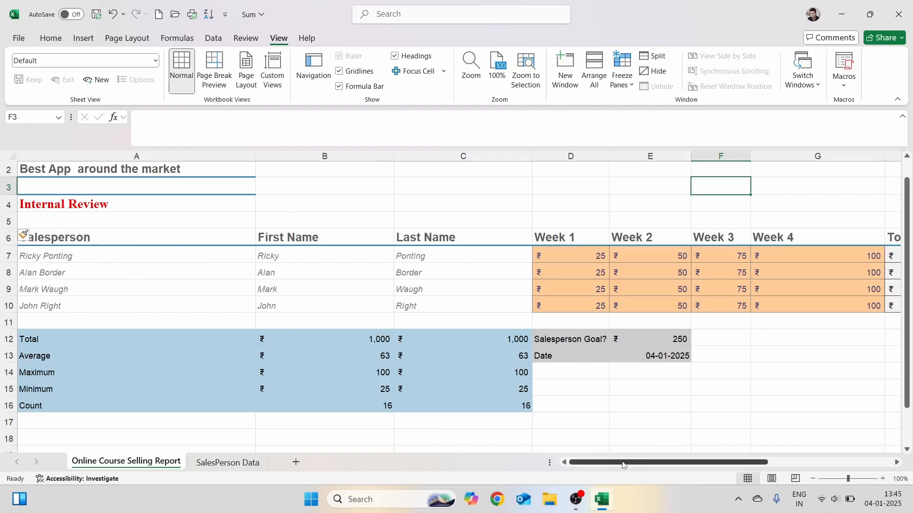
{"action": "left_click_drag", "start_coordinate": [624, 464], "coordinate": [747, 465]}
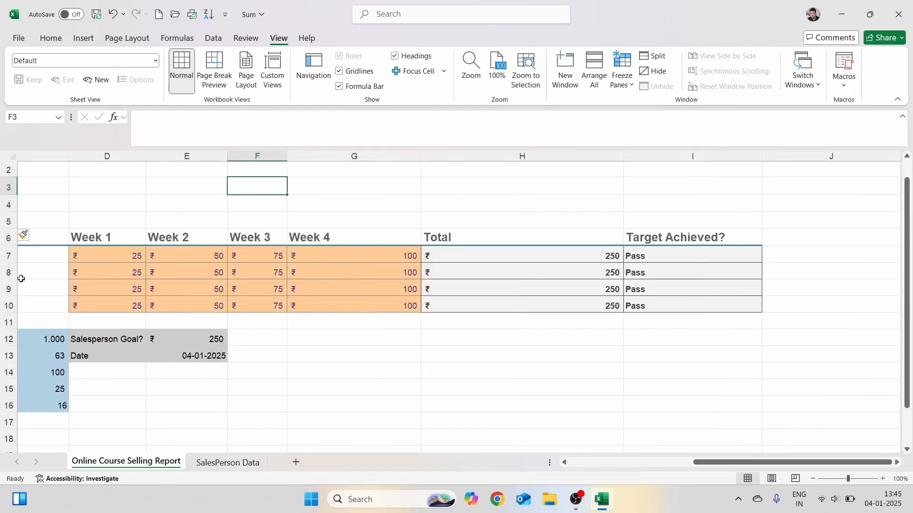
{"action": "left_click_drag", "start_coordinate": [699, 463], "coordinate": [577, 463]}
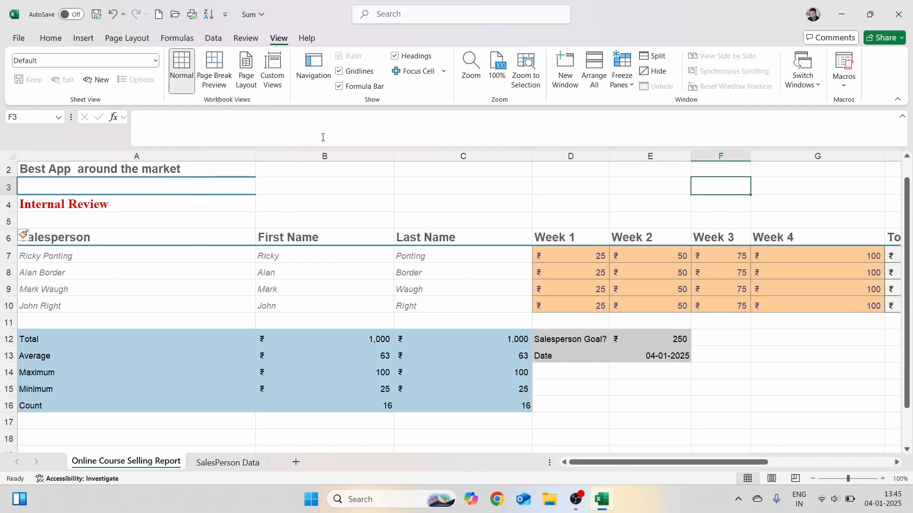
- Freeze the panes at column B so the Salesperson column A stays fixed
{"action": "left_click", "coordinate": [335, 154]}
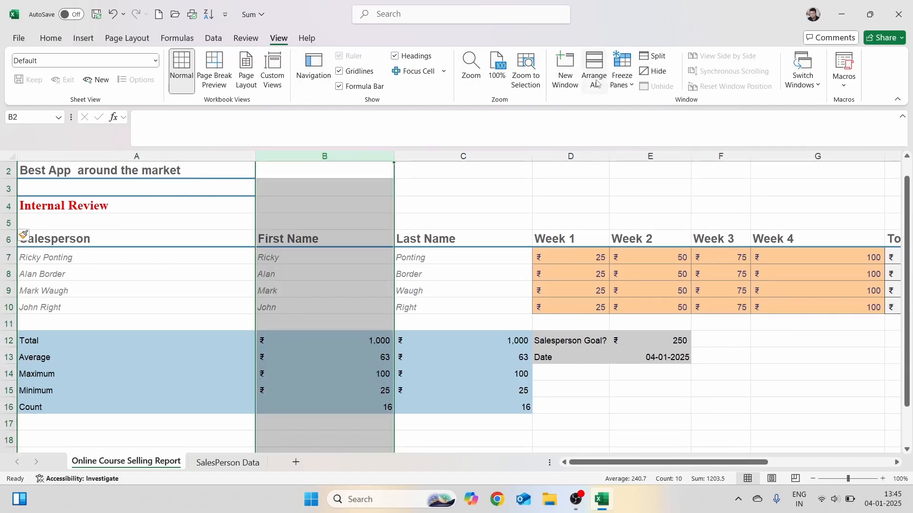
{"action": "left_click", "coordinate": [618, 78]}
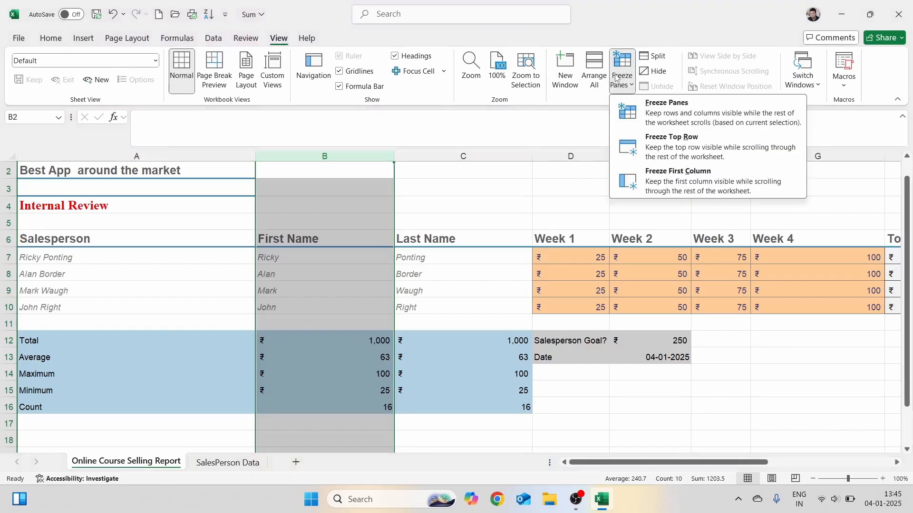
{"action": "left_click", "coordinate": [663, 114]}
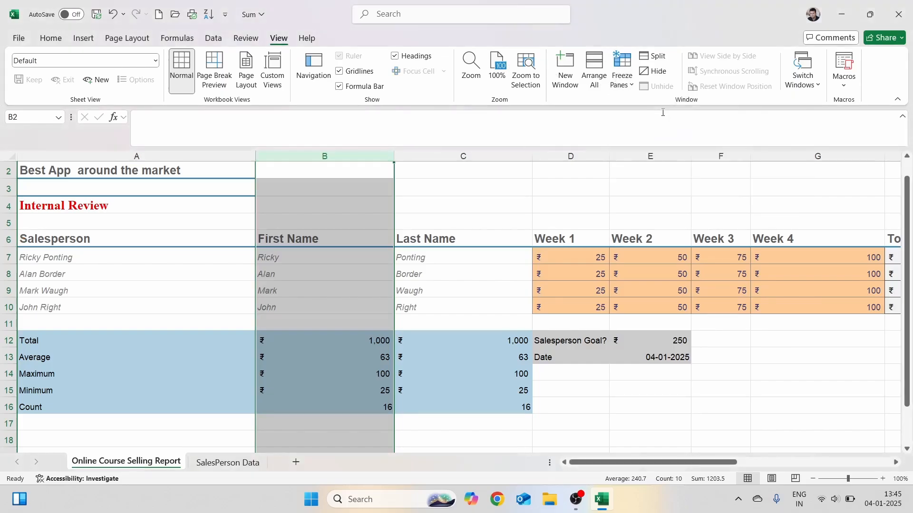
- Check that the Salesperson column stays in place while viewing the columns through Target Achieved?
{"action": "left_click", "coordinate": [634, 175]}
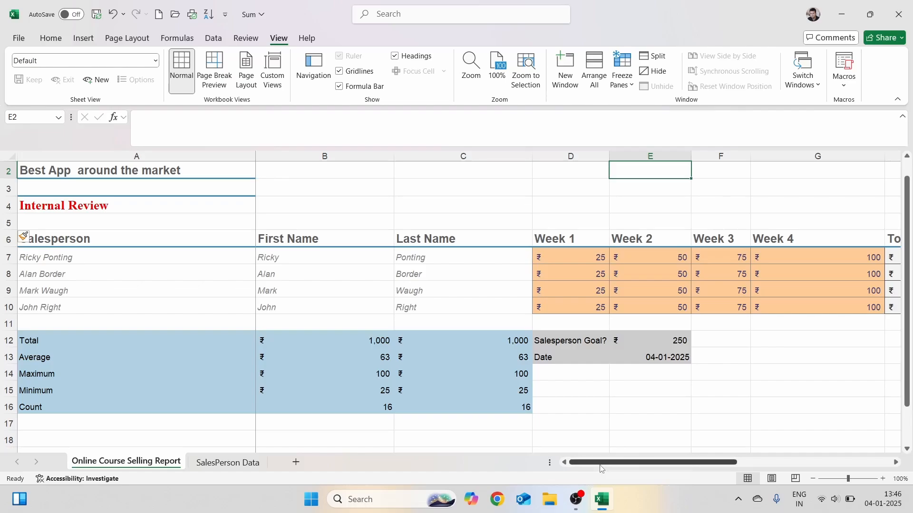
{"action": "left_click_drag", "start_coordinate": [596, 469], "coordinate": [706, 462]}
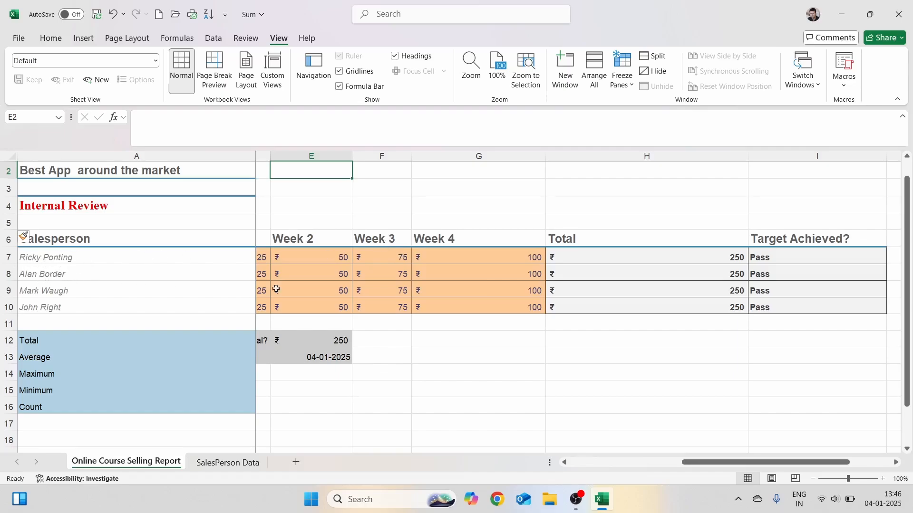
{"action": "left_click_drag", "start_coordinate": [726, 464], "coordinate": [578, 477]}
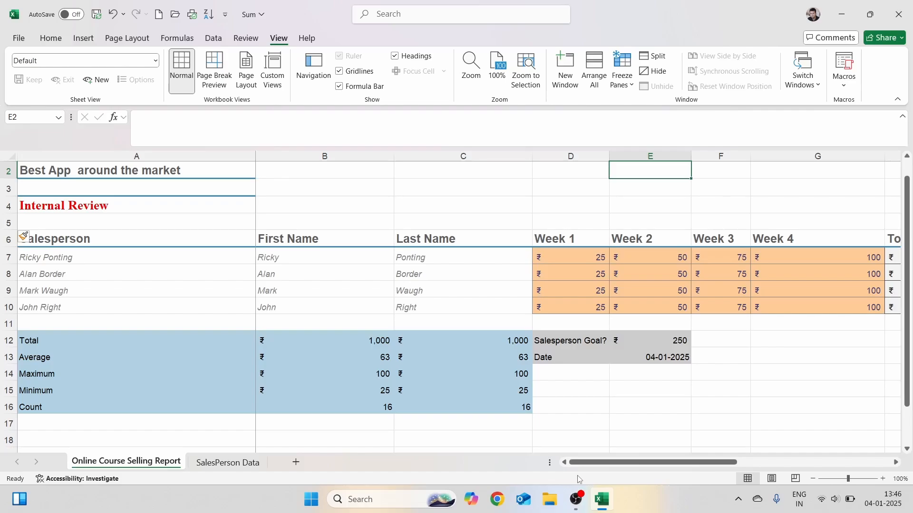
- Unfreeze the column panes of the Online Course Selling Report sheet
{"action": "left_click", "coordinate": [300, 164]}
{"action": "key", "text": "ctrl+space"}
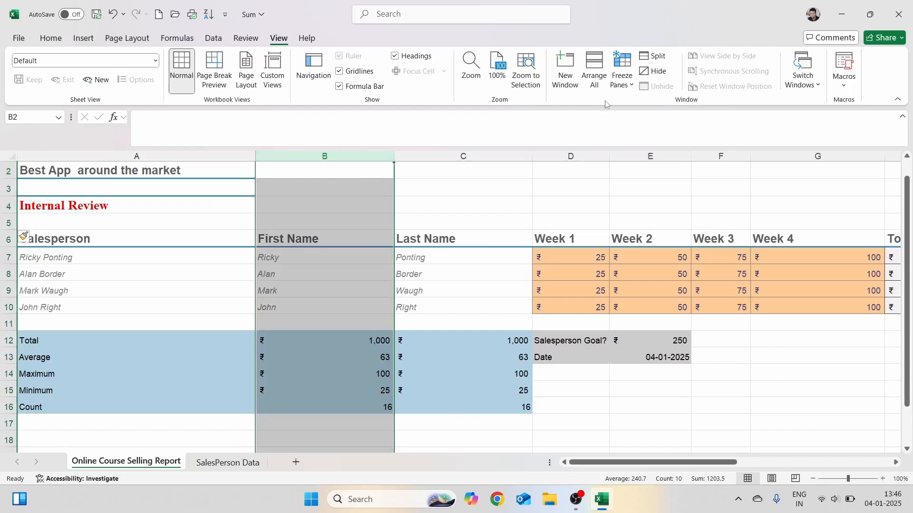
{"action": "left_click", "coordinate": [623, 82]}
{"action": "left_click", "coordinate": [675, 114]}
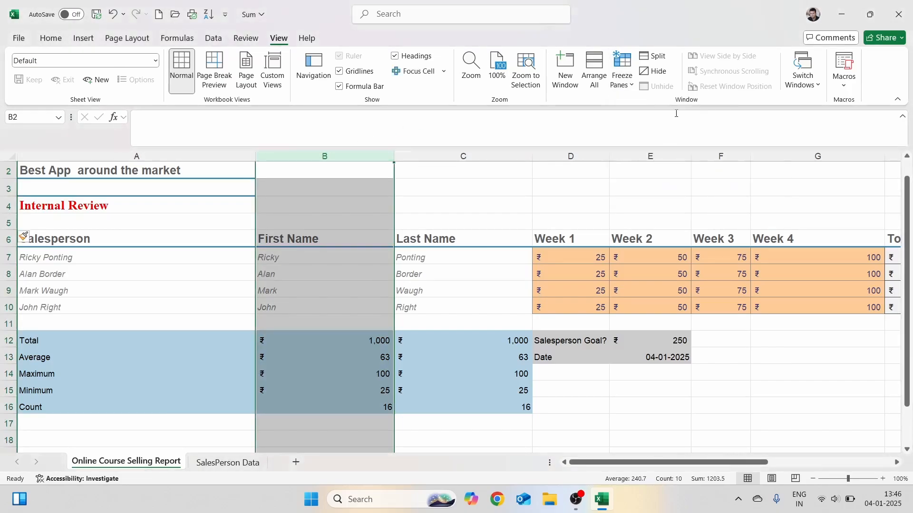
{"action": "left_click", "coordinate": [597, 234]}
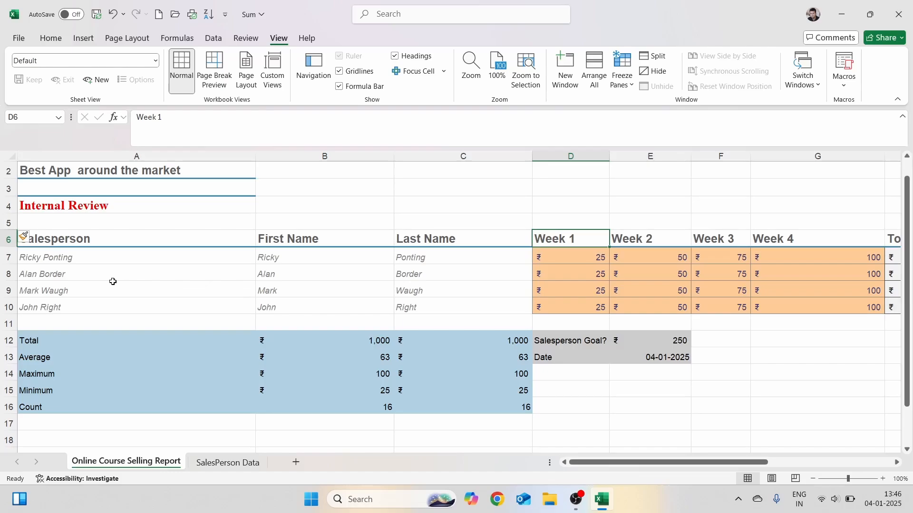
- Freeze the panes at cell B7 so both the header rows above it and the Salesperson column stay fixed
{"action": "left_click", "coordinate": [281, 259]}
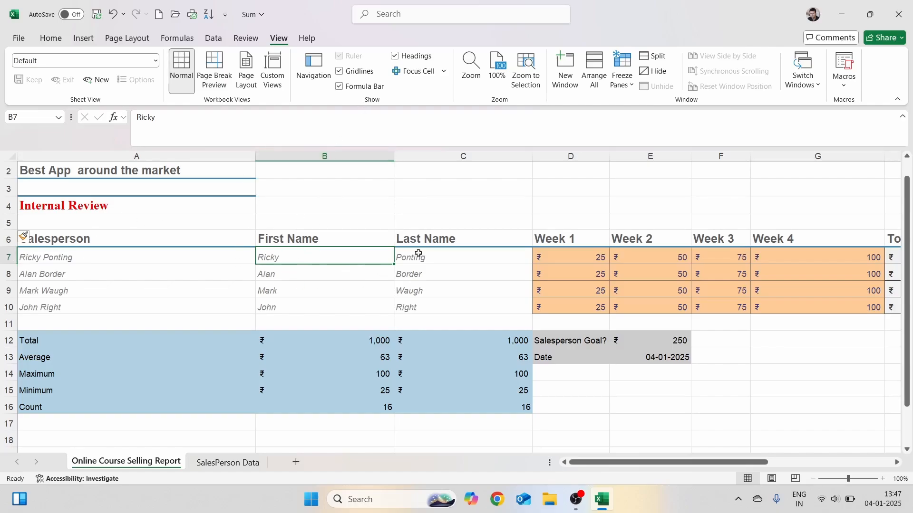
{"action": "left_click", "coordinate": [624, 89]}
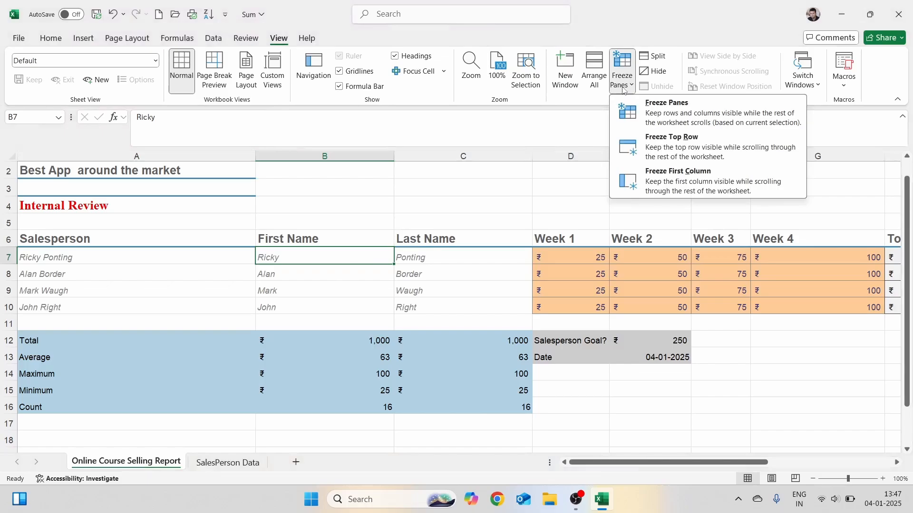
{"action": "left_click", "coordinate": [659, 116]}
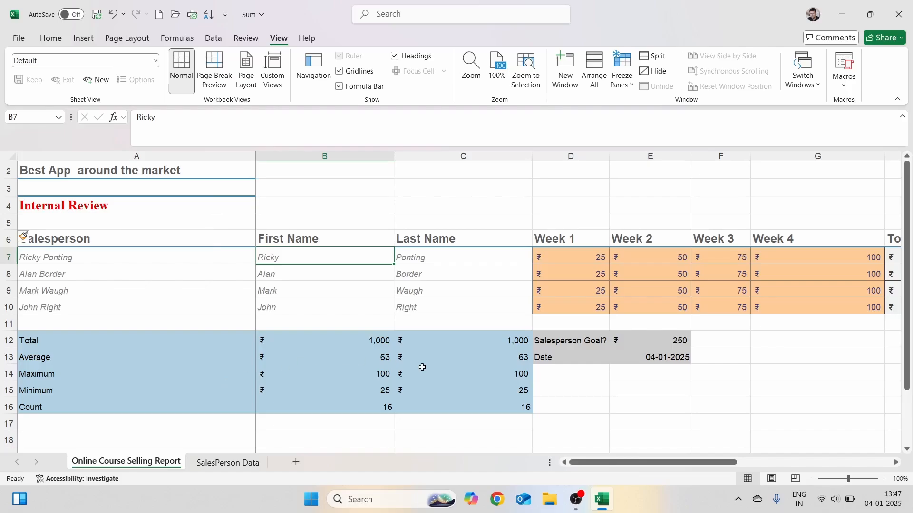
- Check that the header rows through row 6 stay in place while viewing the summary rows below
{"action": "left_click", "coordinate": [611, 407]}
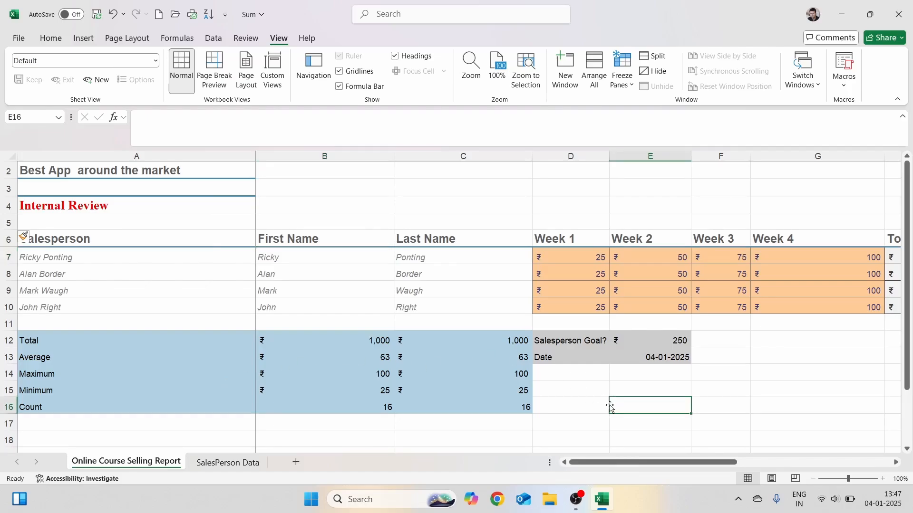
{"action": "scroll", "coordinate": [610, 407], "scroll_direction": "down", "scroll_amount": 2}
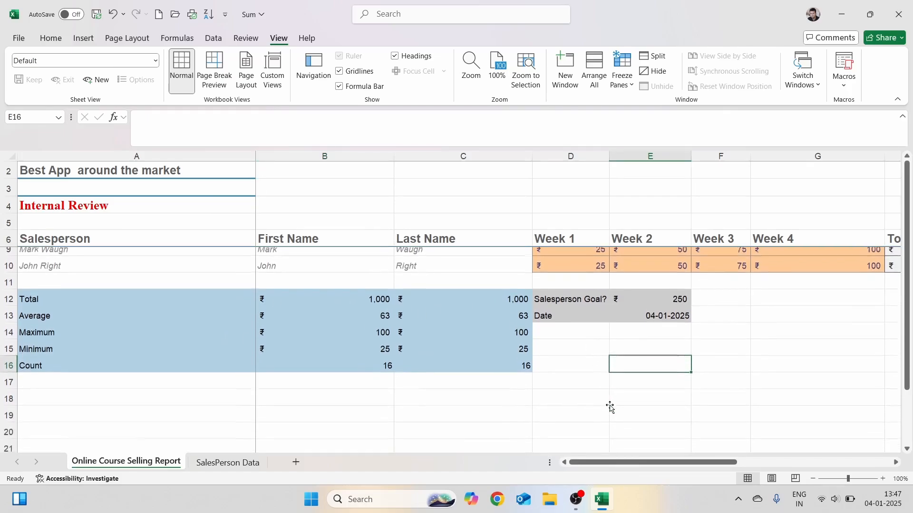
{"action": "scroll", "coordinate": [584, 377], "scroll_direction": "up", "scroll_amount": 1}
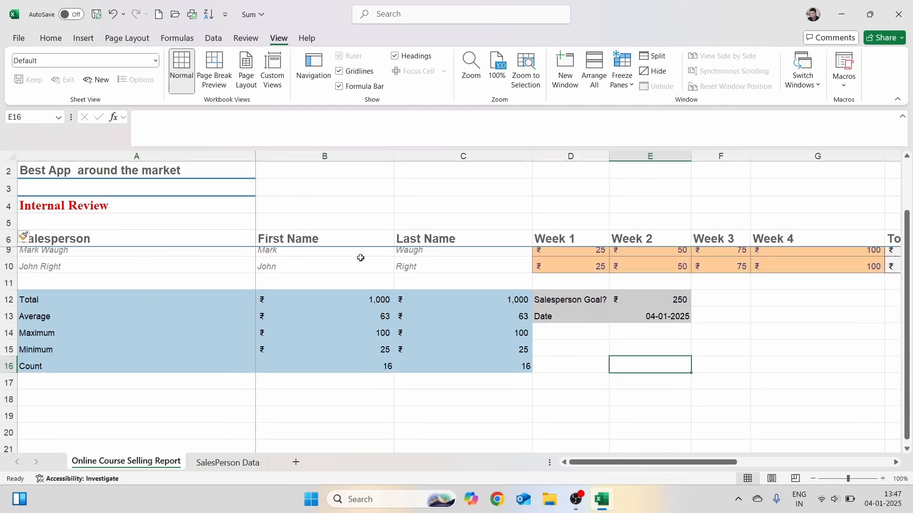
{"action": "scroll", "coordinate": [428, 365], "scroll_direction": "up", "scroll_amount": 1}
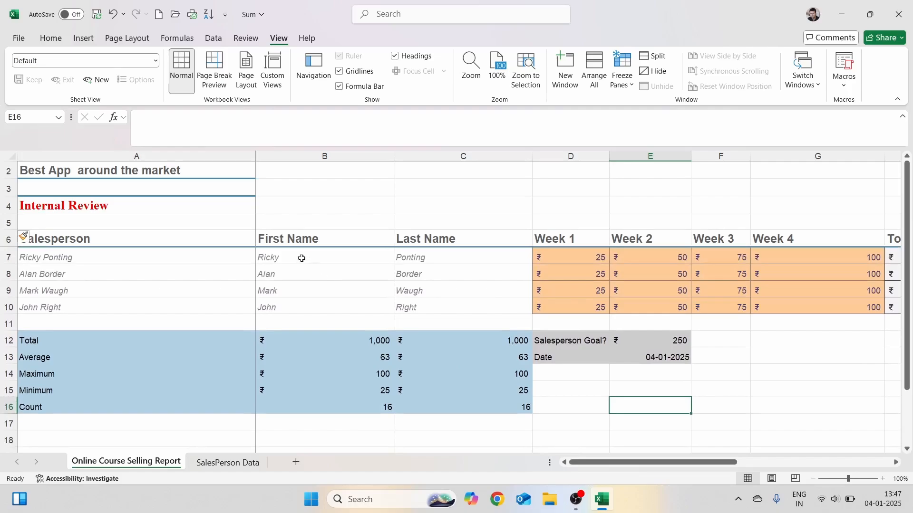
{"action": "left_click", "coordinate": [301, 259]}
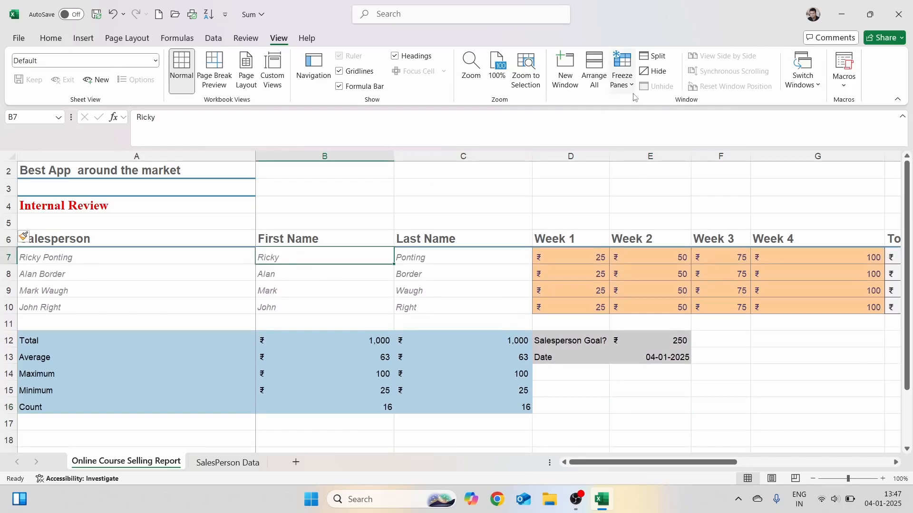
{"action": "left_click", "coordinate": [295, 243]}
{"action": "left_click", "coordinate": [276, 255]}
{"action": "left_click", "coordinate": [321, 157]}
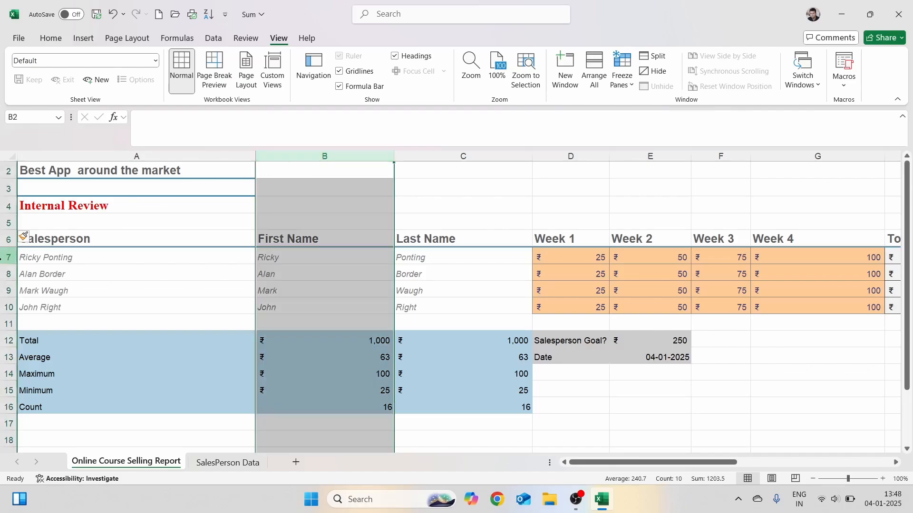
{"action": "left_click", "coordinate": [4, 267]}
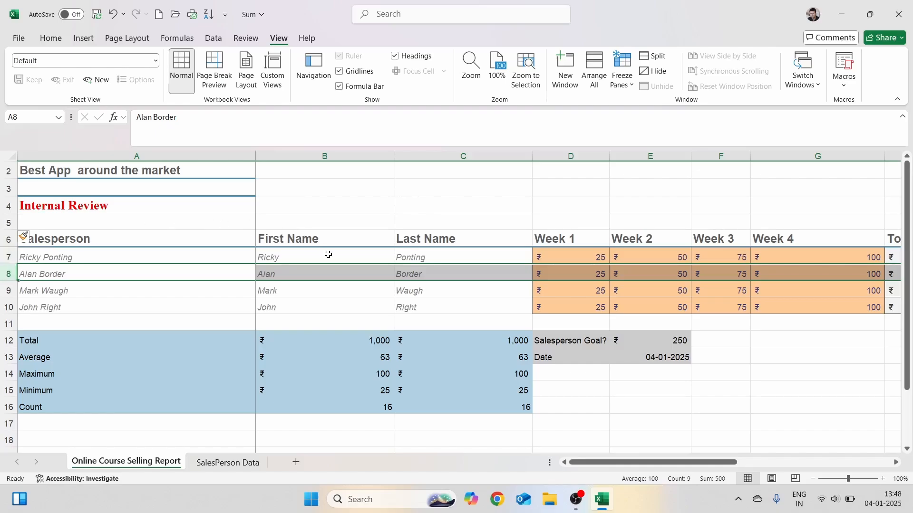
{"action": "left_click", "coordinate": [307, 256]}
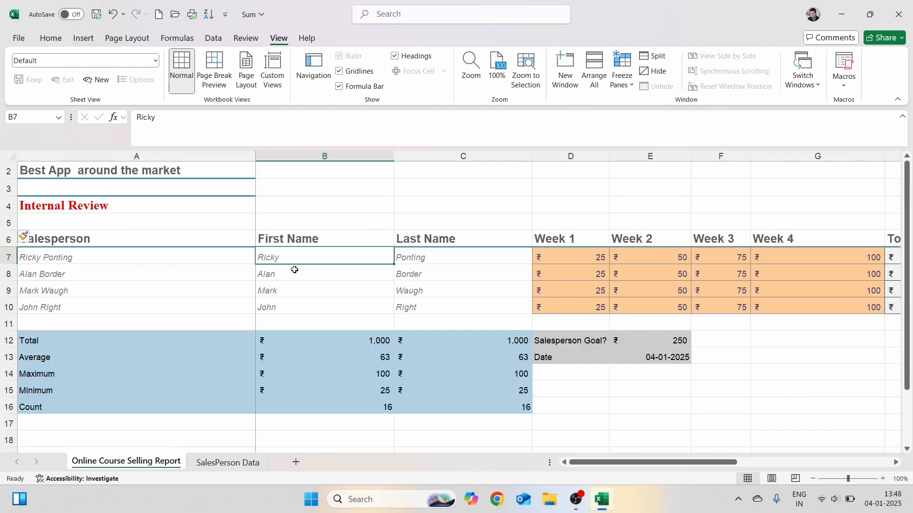
{"action": "left_click", "coordinate": [295, 269]}
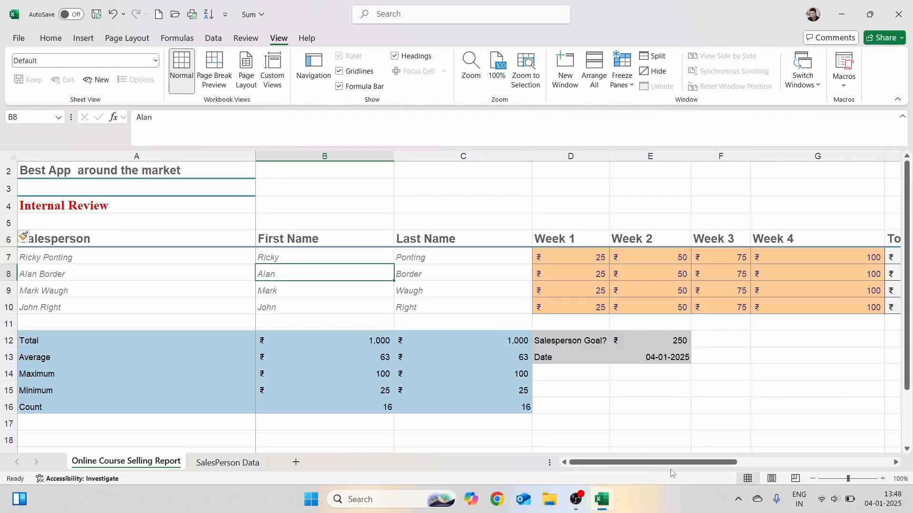
- Check the frozen header rows again while viewing the sheet down to the empty rows below the Count row
{"action": "left_click_drag", "start_coordinate": [651, 468], "coordinate": [632, 470]}
{"action": "scroll", "coordinate": [566, 388], "scroll_direction": "down", "scroll_amount": 2}
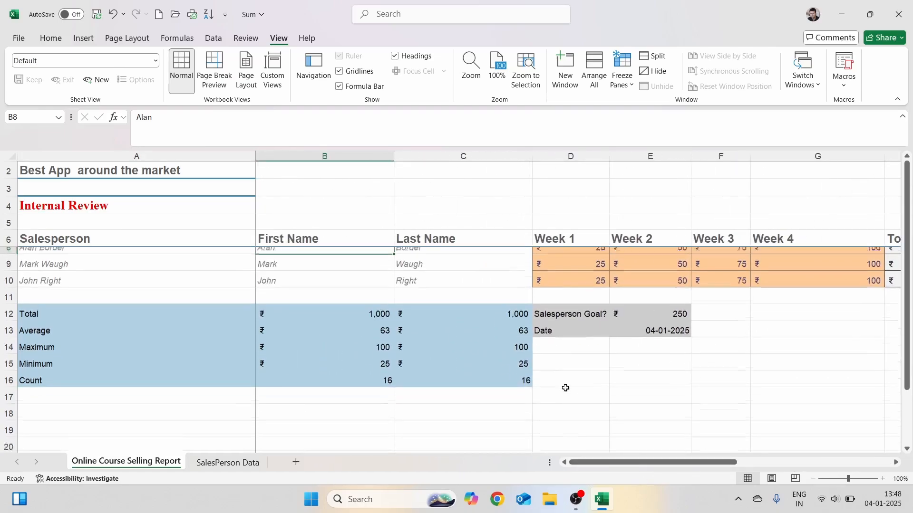
{"action": "scroll", "coordinate": [566, 389], "scroll_direction": "down", "scroll_amount": 1}
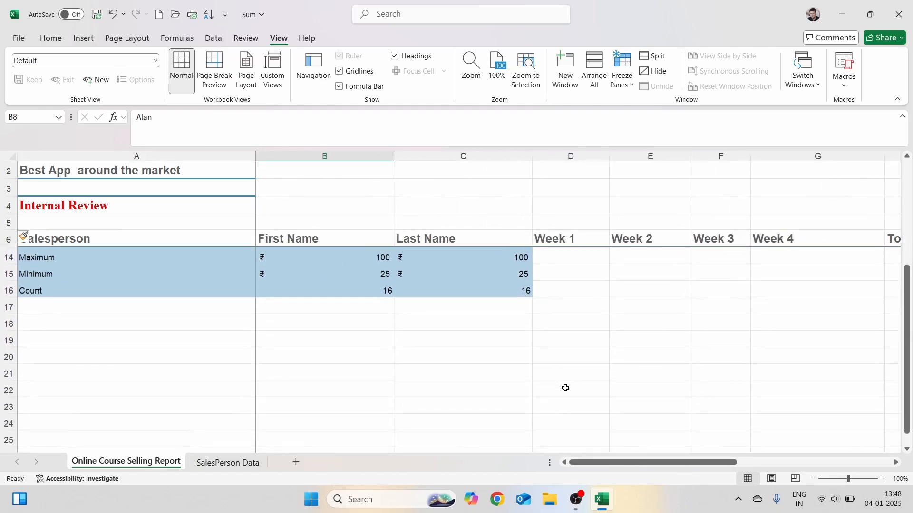
{"action": "scroll", "coordinate": [565, 388], "scroll_direction": "up", "scroll_amount": 3}
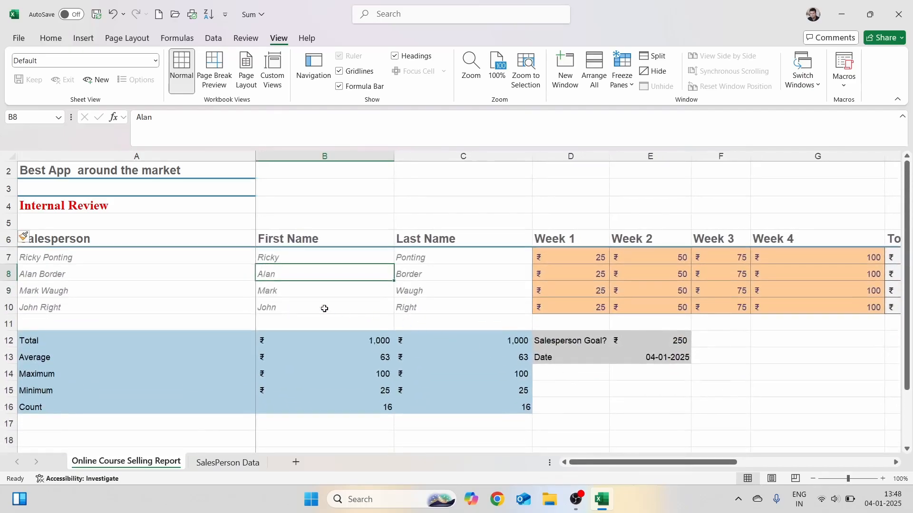
- Unfreeze the panes set at cell B7 so all rows and columns move freely
{"action": "left_click", "coordinate": [272, 260]}
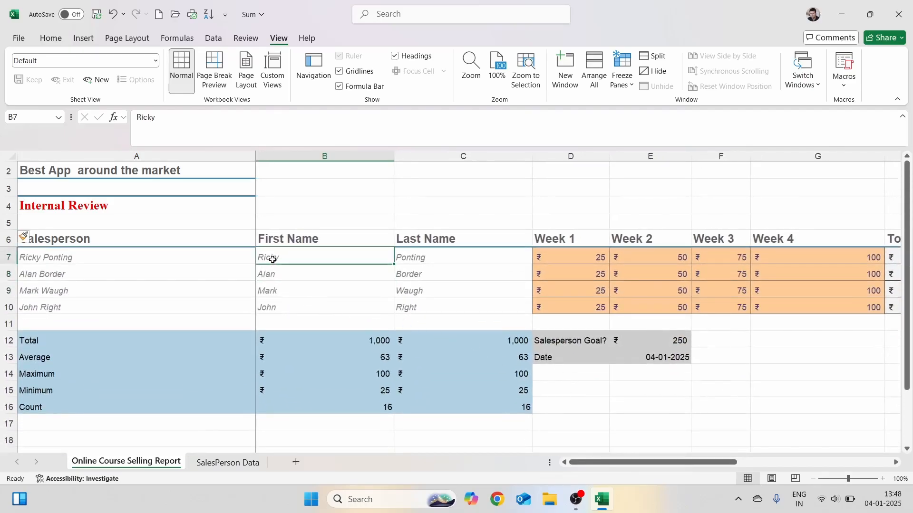
{"action": "left_click", "coordinate": [632, 71]}
{"action": "left_click", "coordinate": [675, 113]}
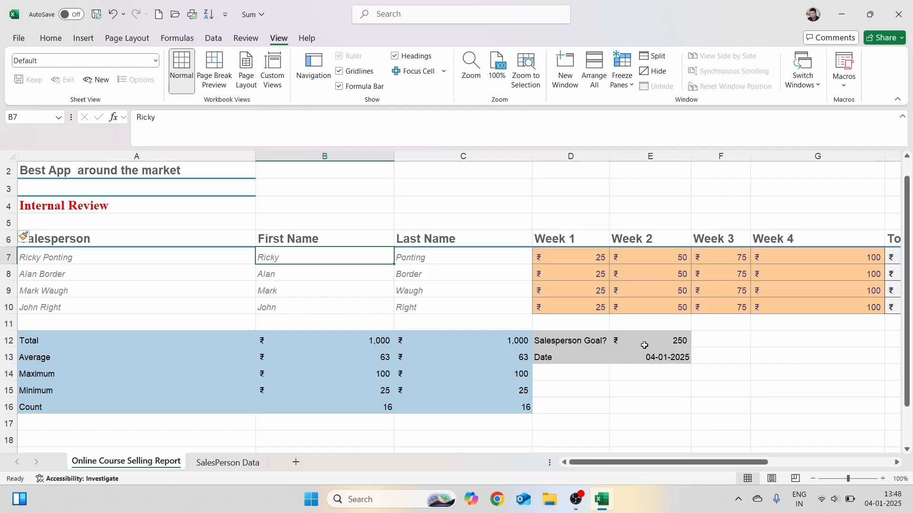
{"action": "left_click", "coordinate": [582, 499]}
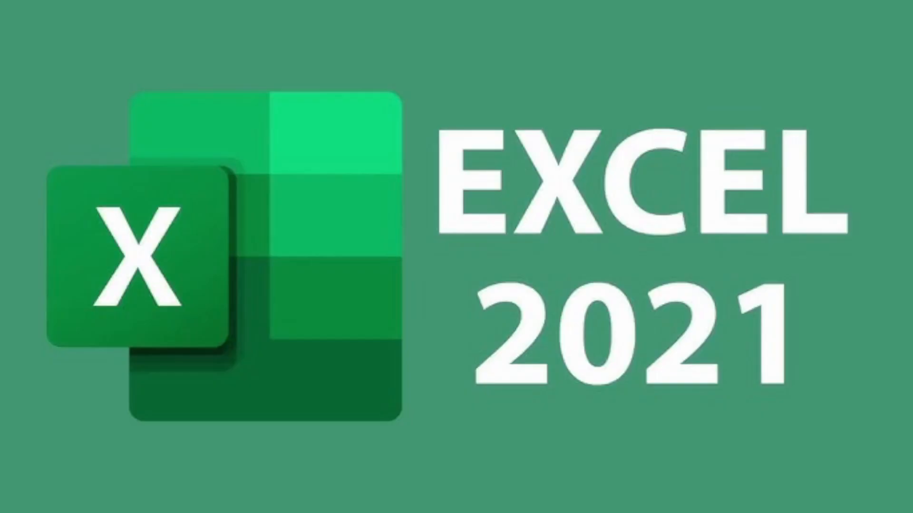